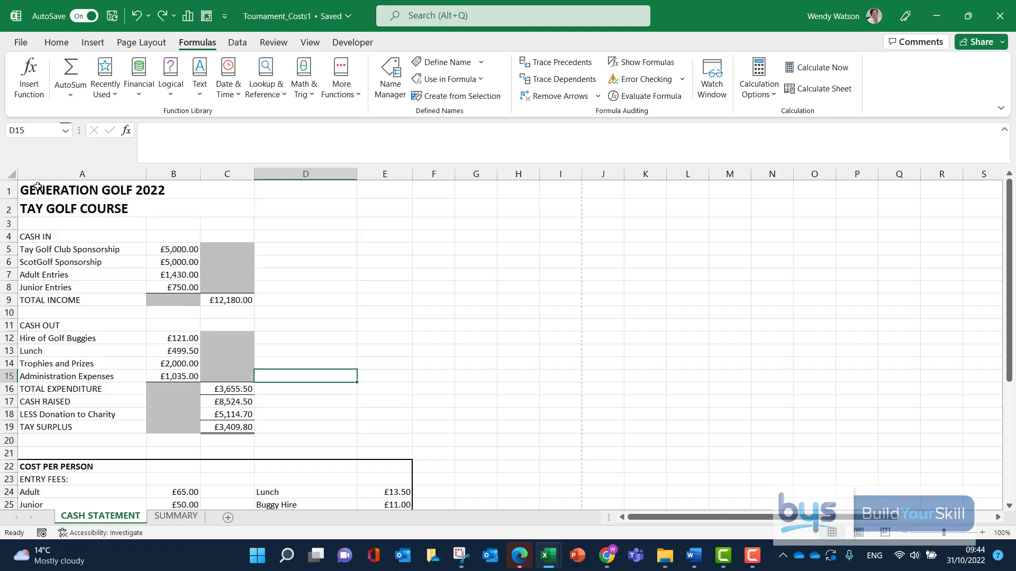
Drag-select cells A1:C19 on the Cash Statement sheet, stopping above the Cost per Person rows
left_click_drag(37, 187, 194, 424)
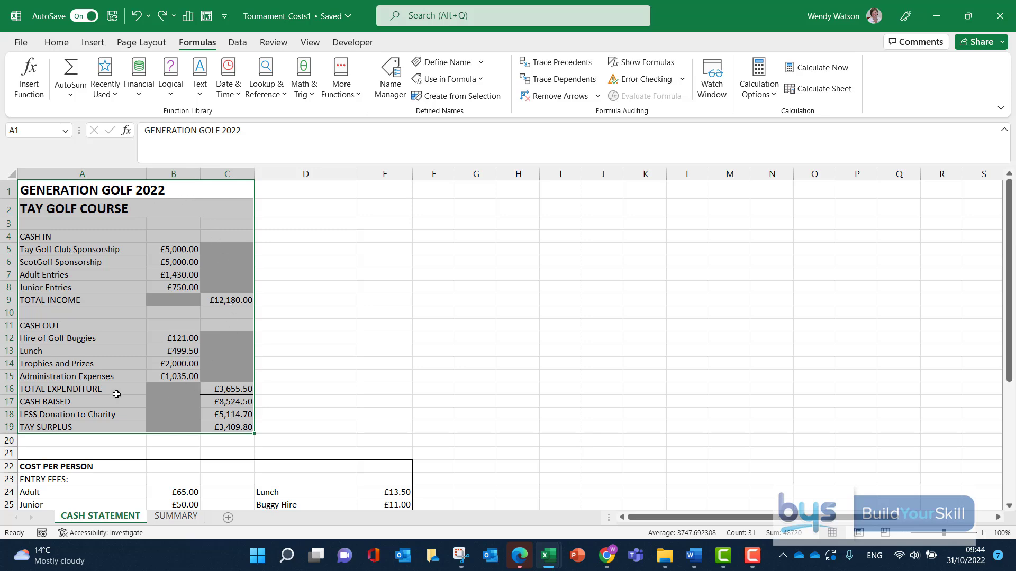
Preview printing of the selected Cash Statement cells and switch the page to Portrait Orientation
left_click(16, 45)
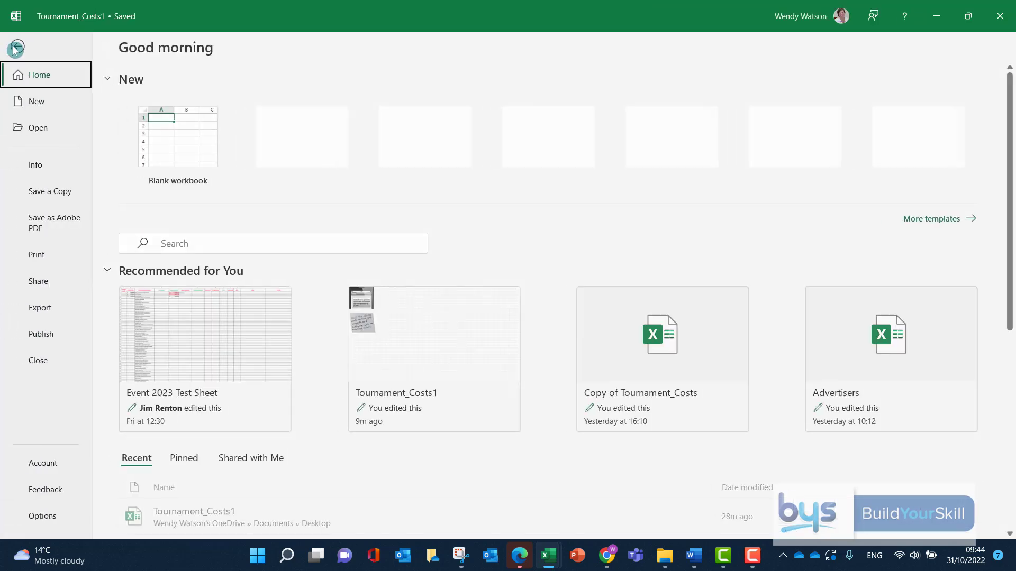
left_click(37, 258)
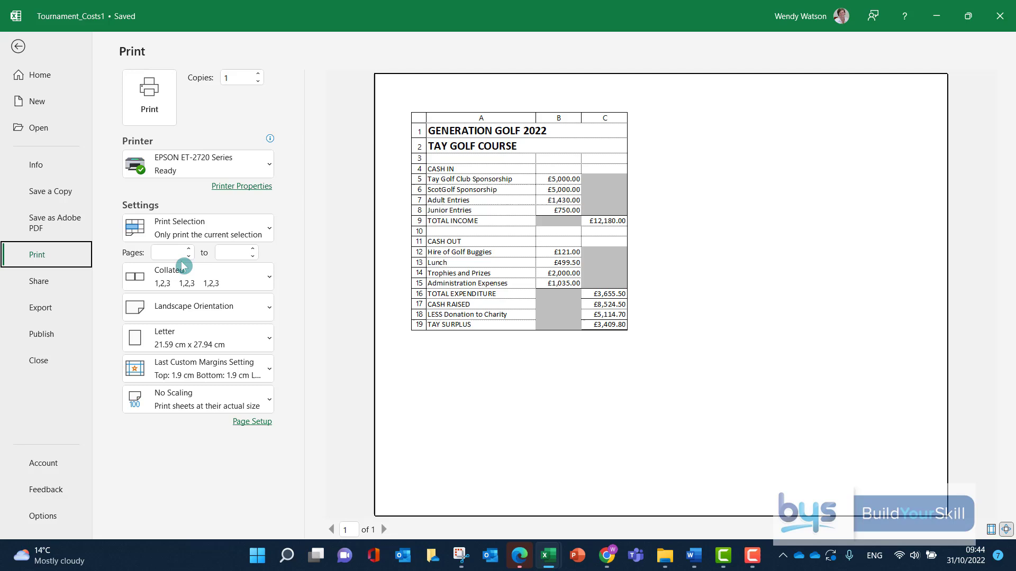
left_click(263, 307)
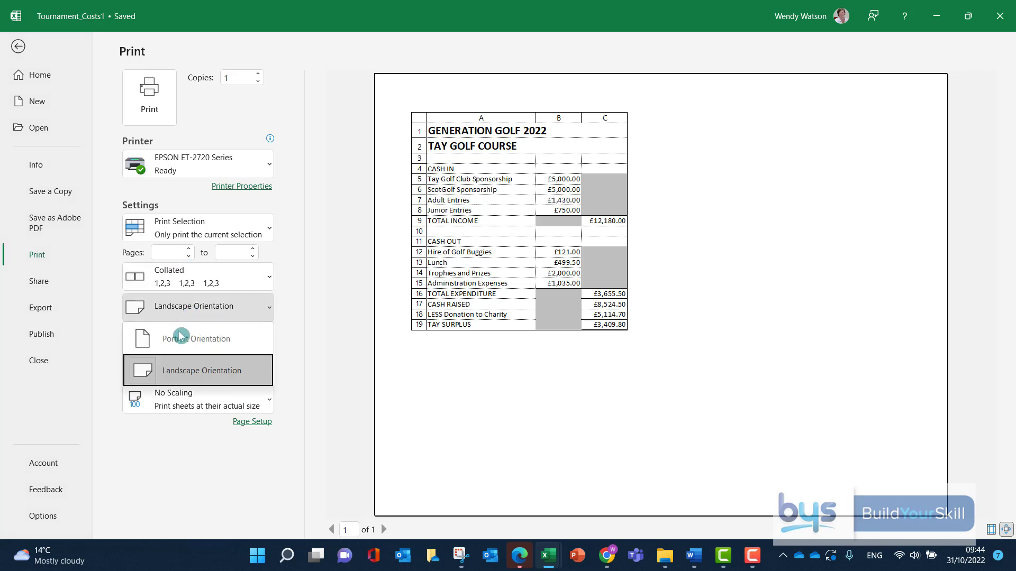
left_click(179, 340)
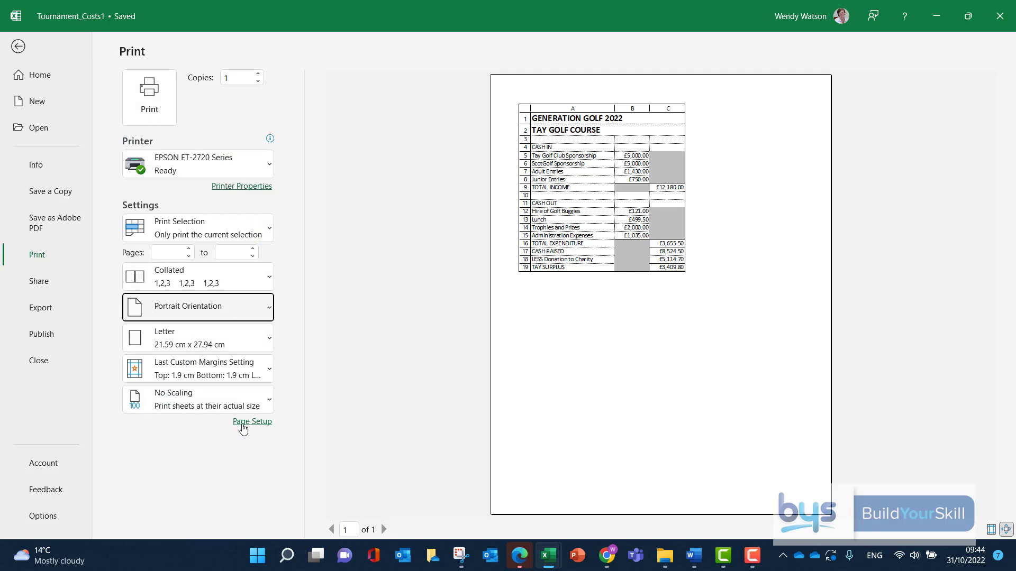
In Page Setup's Sheet options, untick Row and column headings and keep Gridlines ticked
left_click(244, 423)
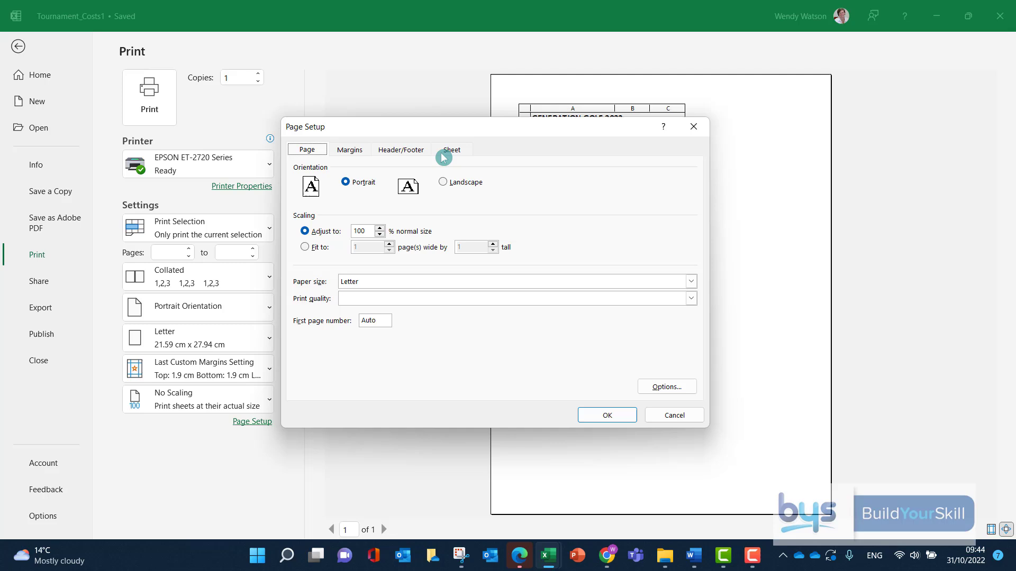
left_click(450, 152)
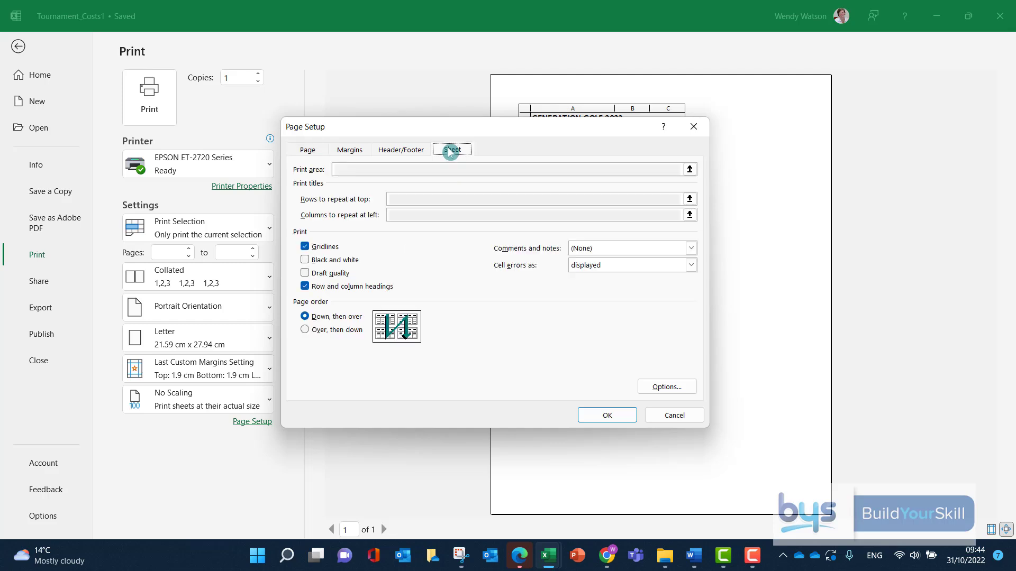
left_click(305, 287)
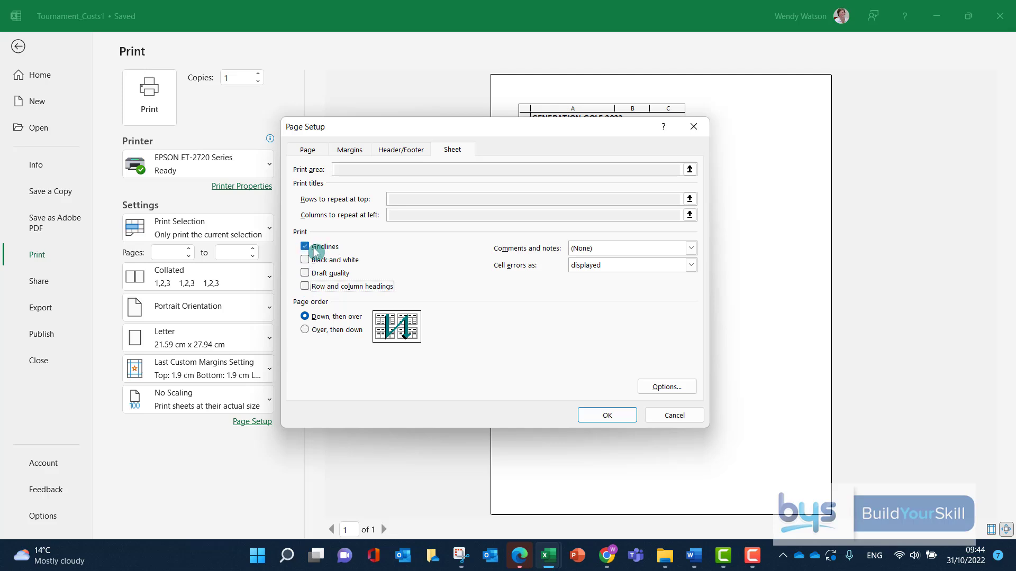
left_click(593, 414)
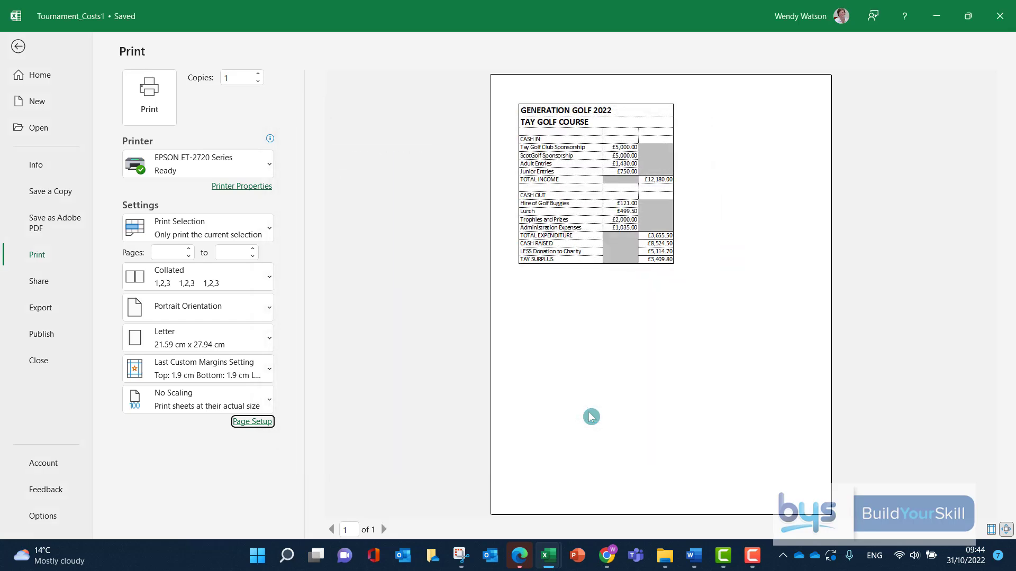
Check the formula-view printing instruction in the Word document, then return to the Cash Statement workbook
key("alt+Tab")
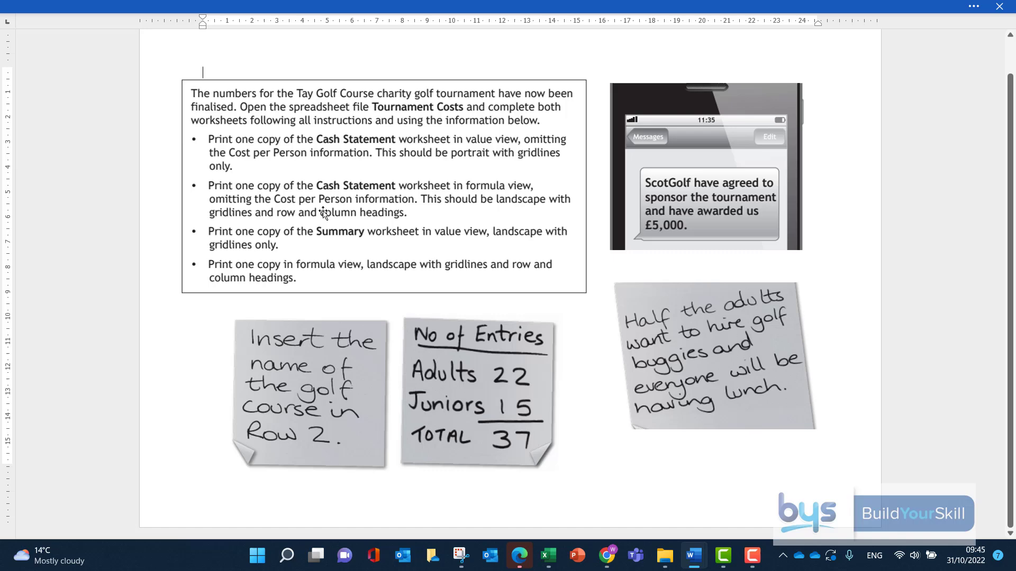
key("alt+Tab")
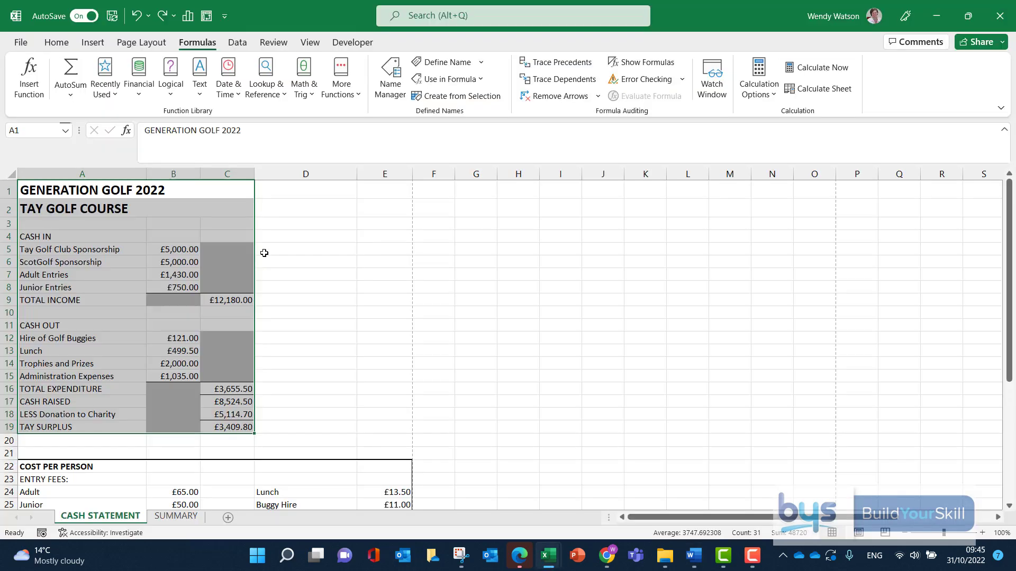
Switch the Cash Statement to show formulas such as =SUM(B5:B8) instead of values
left_click(294, 255)
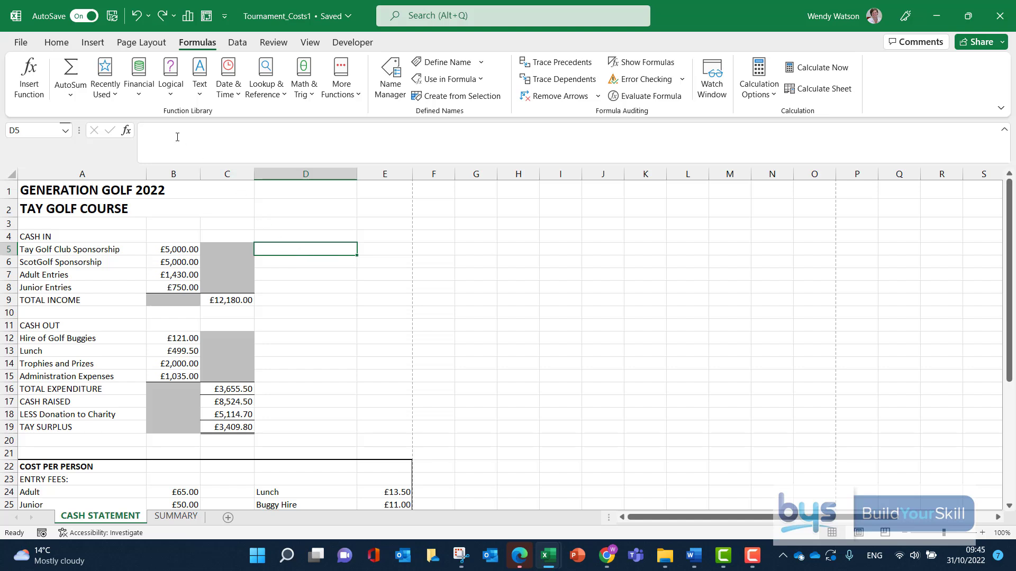
left_click(190, 45)
left_click(645, 68)
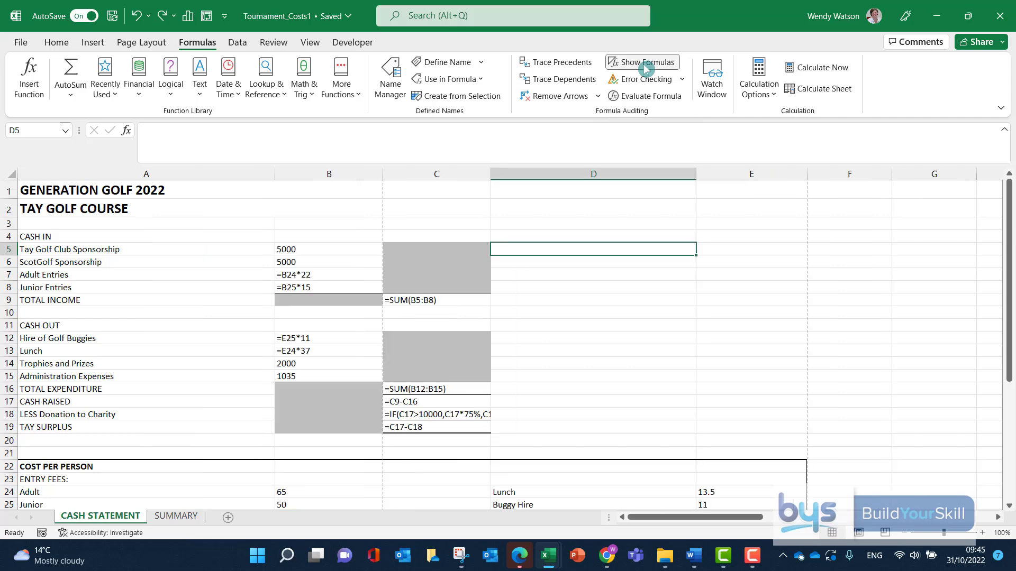
left_click(645, 69)
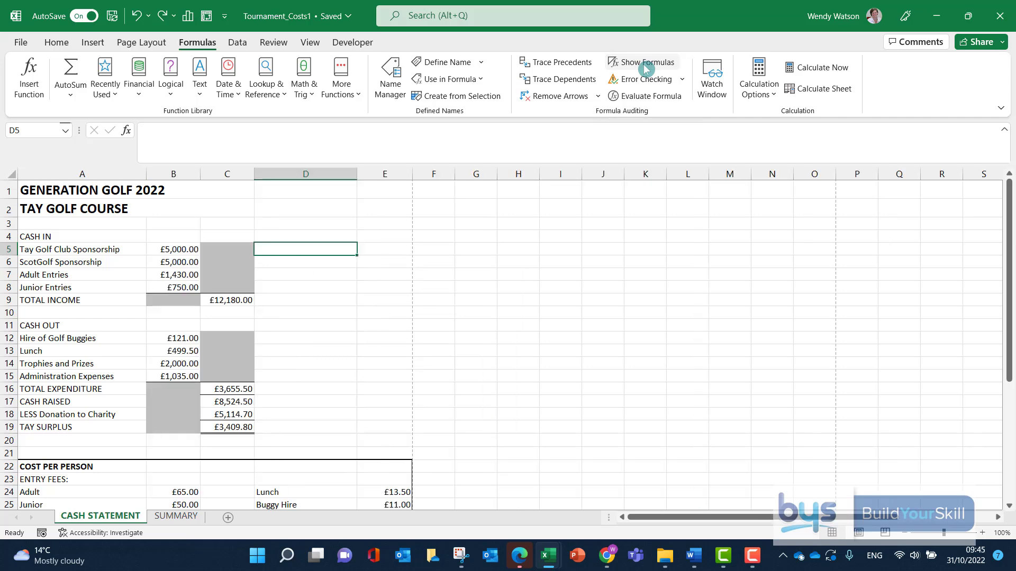
left_click(645, 68)
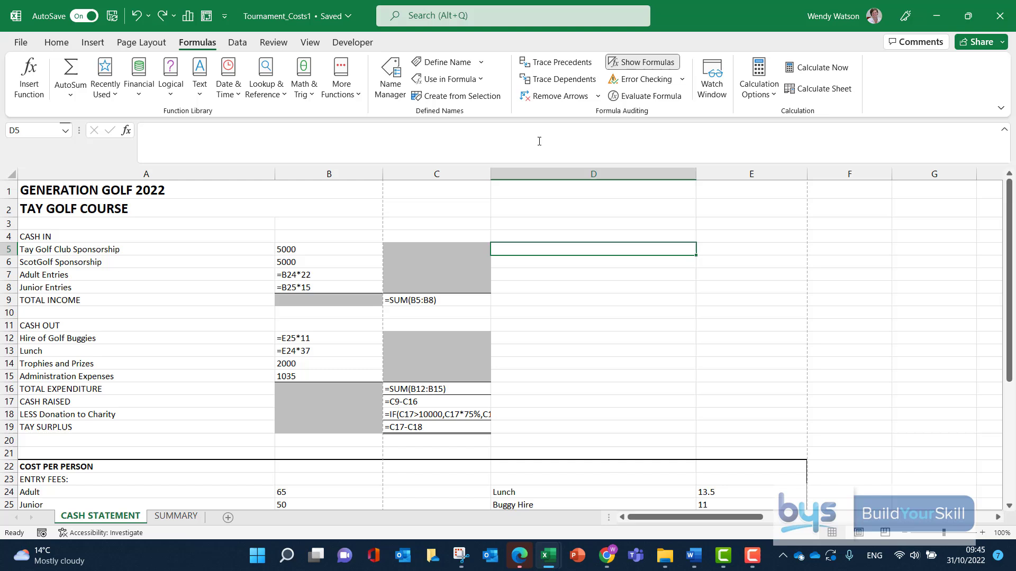
Widen column C so C18's full IF formula fits, leaving formulas displayed
left_click_drag(490, 176, 534, 171)
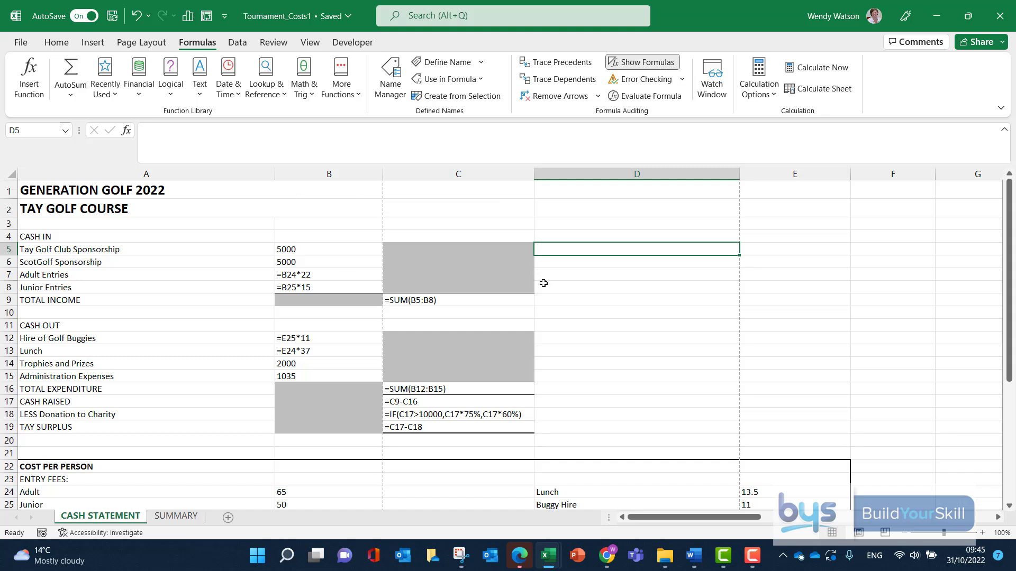
left_click(619, 63)
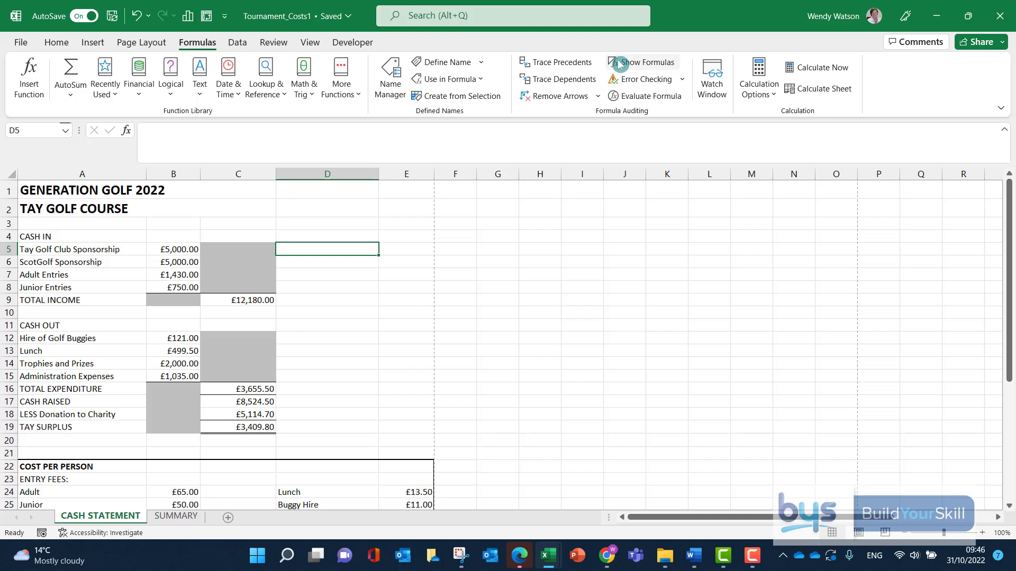
left_click(619, 64)
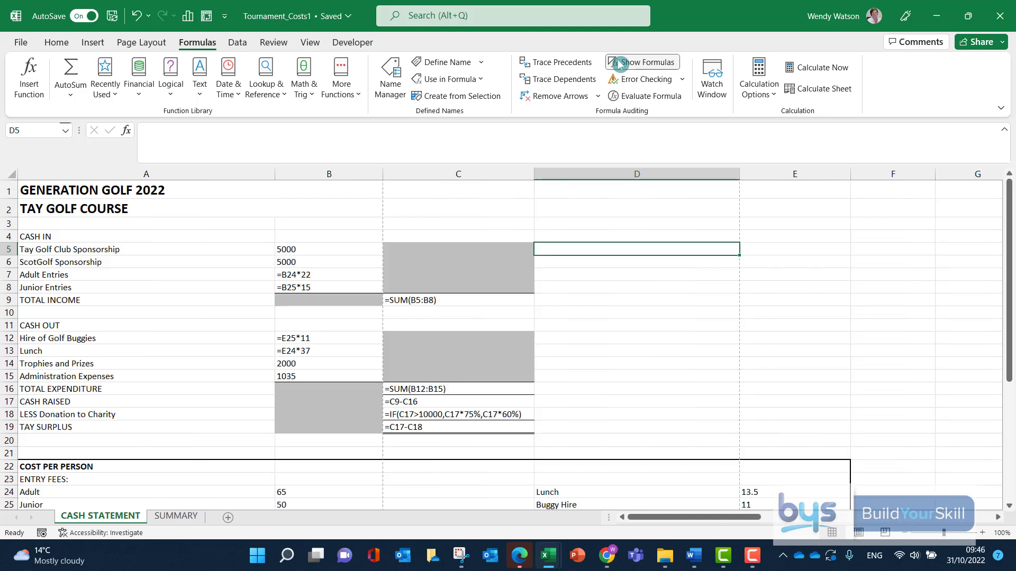
left_click(619, 64)
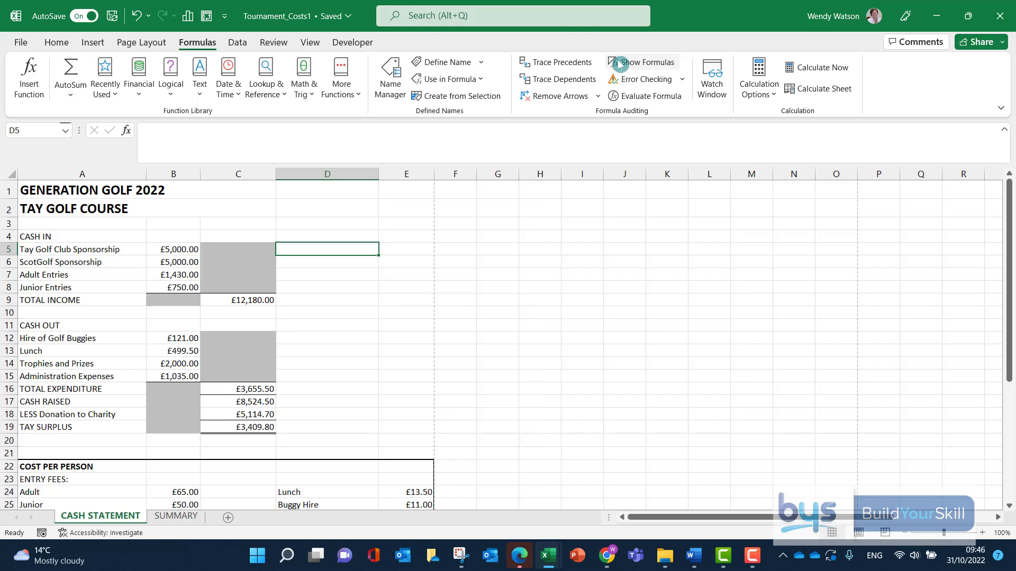
left_click(619, 64)
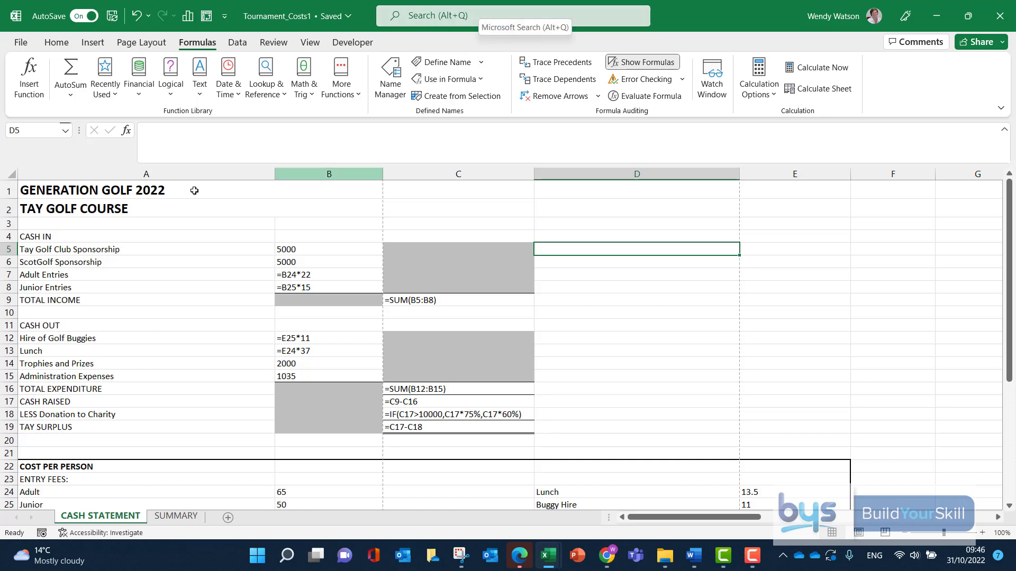
Reselect A1:C19 and set the Print Selection printout to Landscape Orientation on one page
left_click_drag(58, 190, 249, 423)
left_click(21, 42)
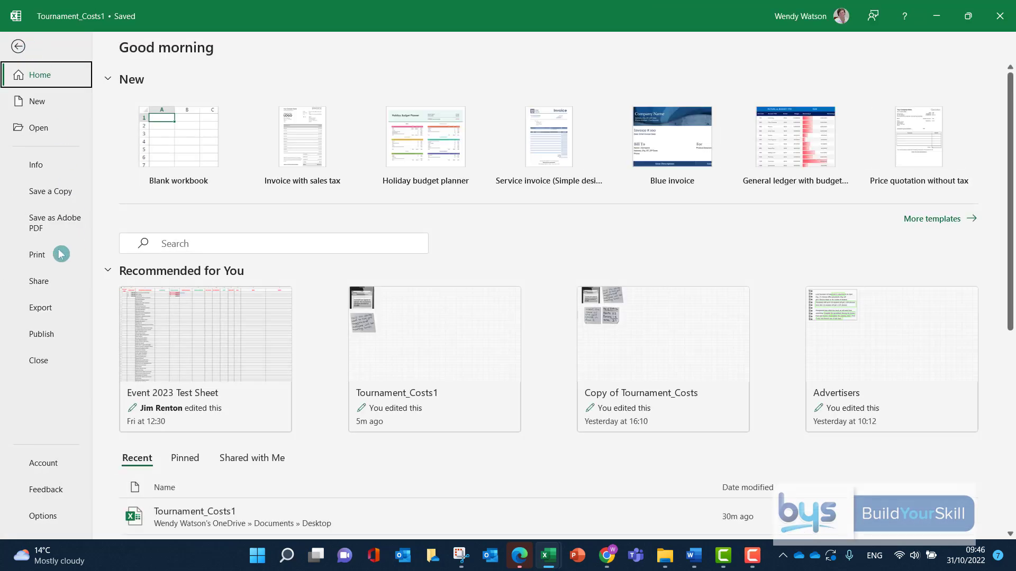
left_click(48, 265)
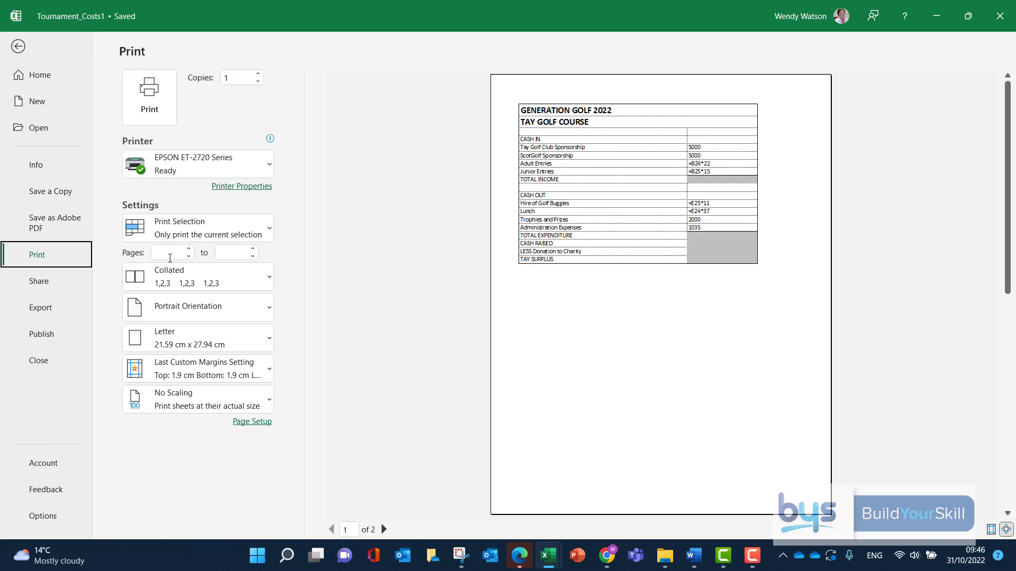
left_click(269, 232)
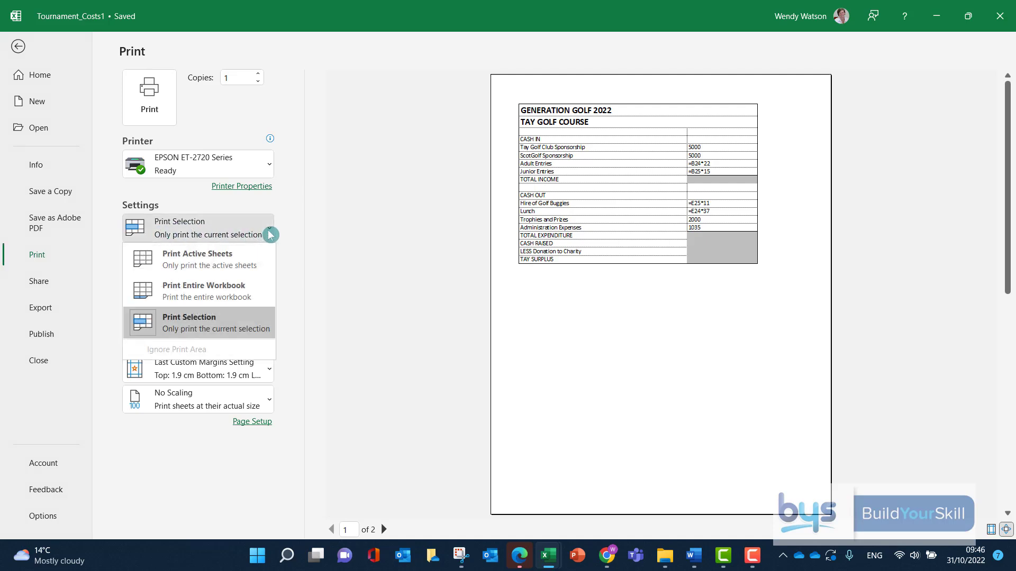
left_click(199, 320)
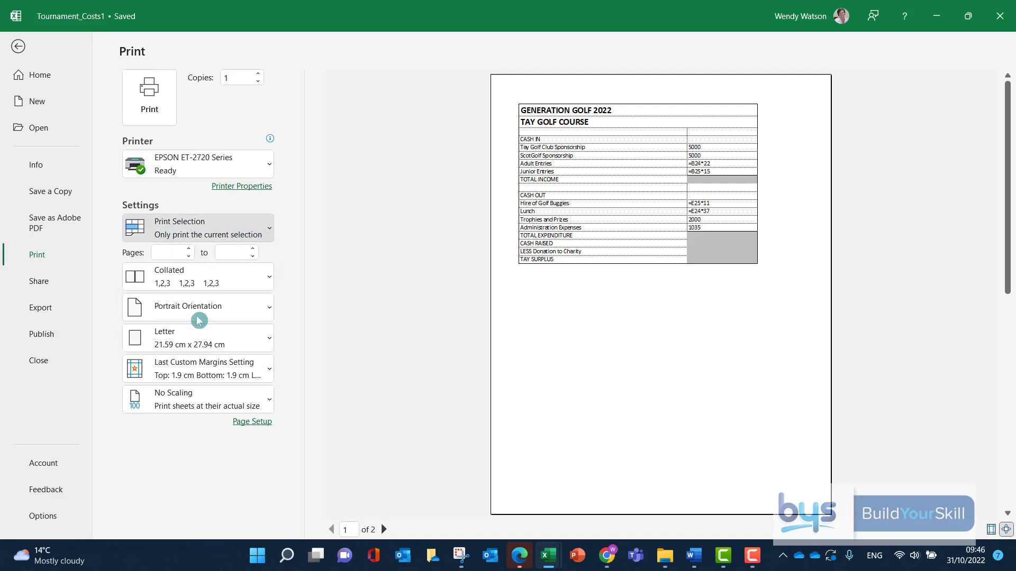
left_click(268, 313)
left_click(227, 376)
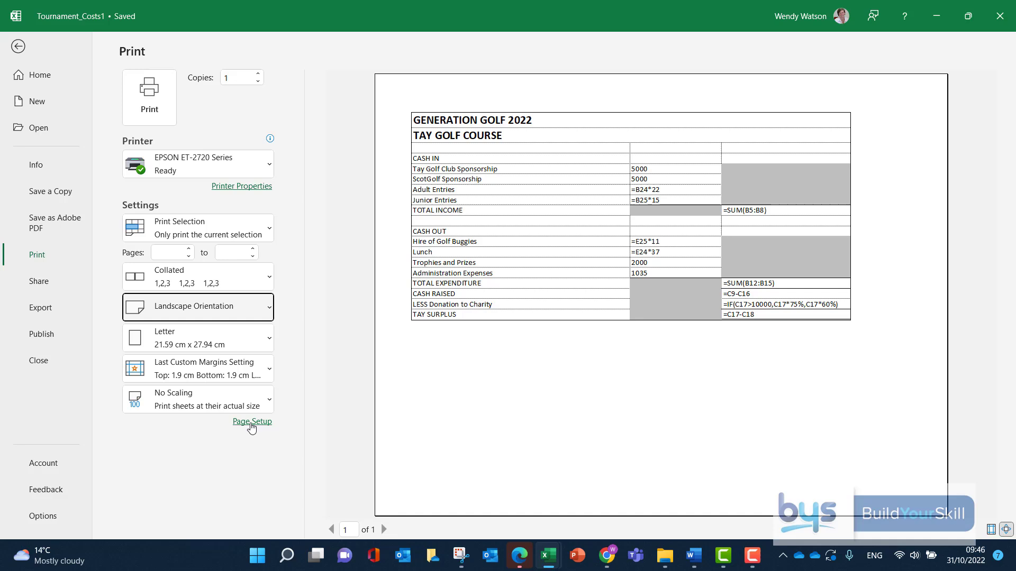
Turn on Row and column headings in Page Setup's Sheet options, keeping gridlines printed
left_click(251, 423)
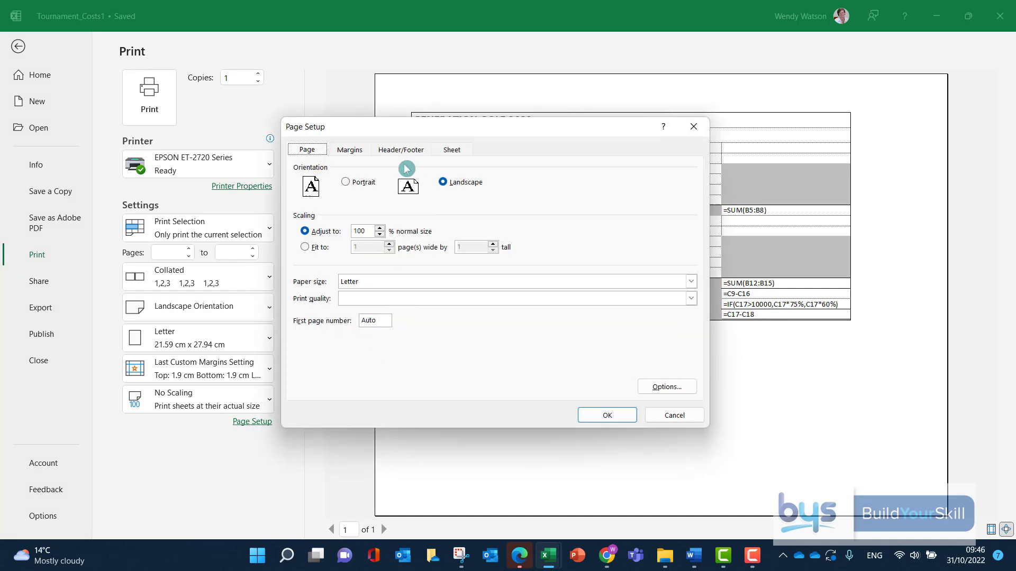
left_click(449, 149)
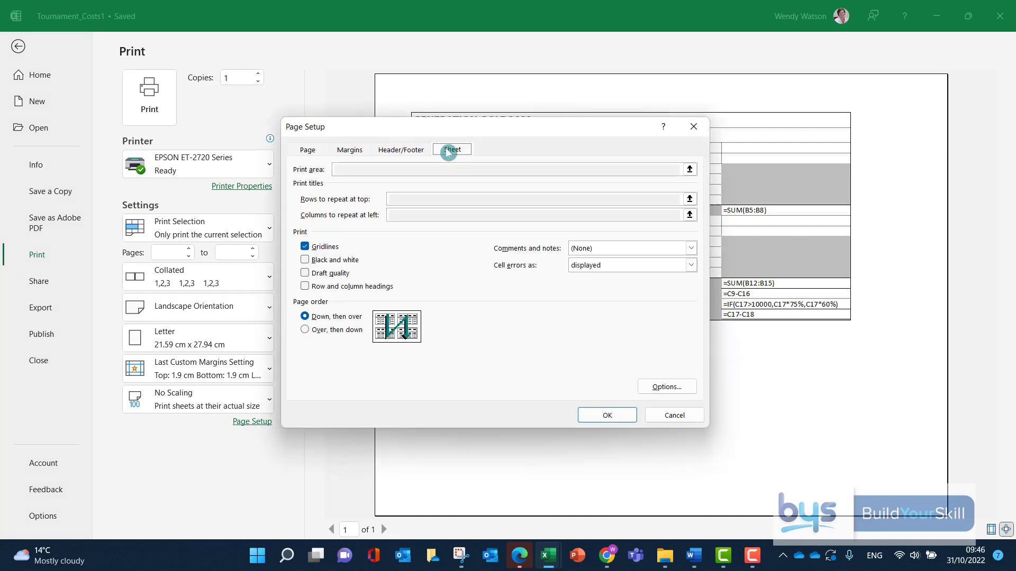
left_click(305, 287)
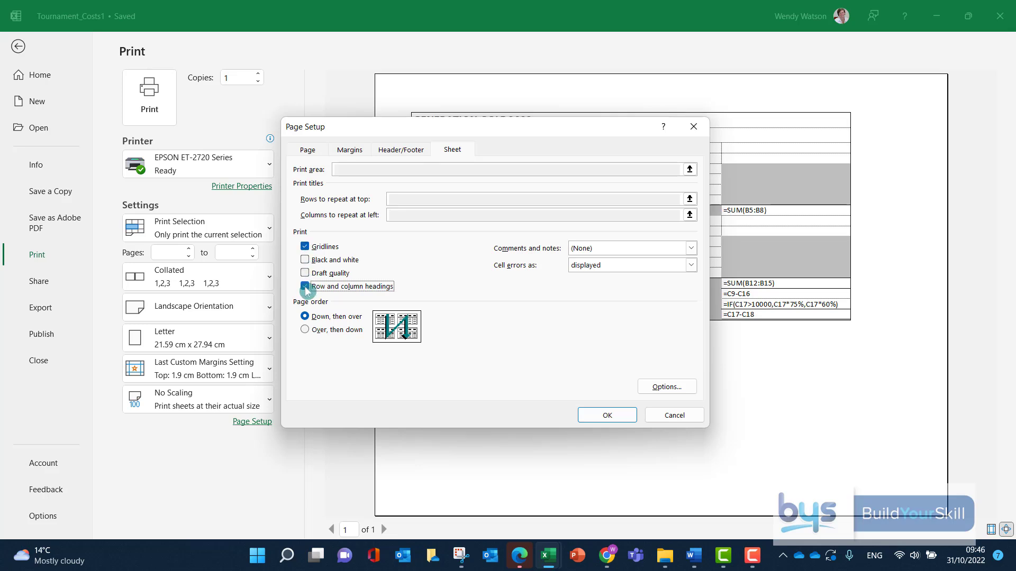
left_click(606, 417)
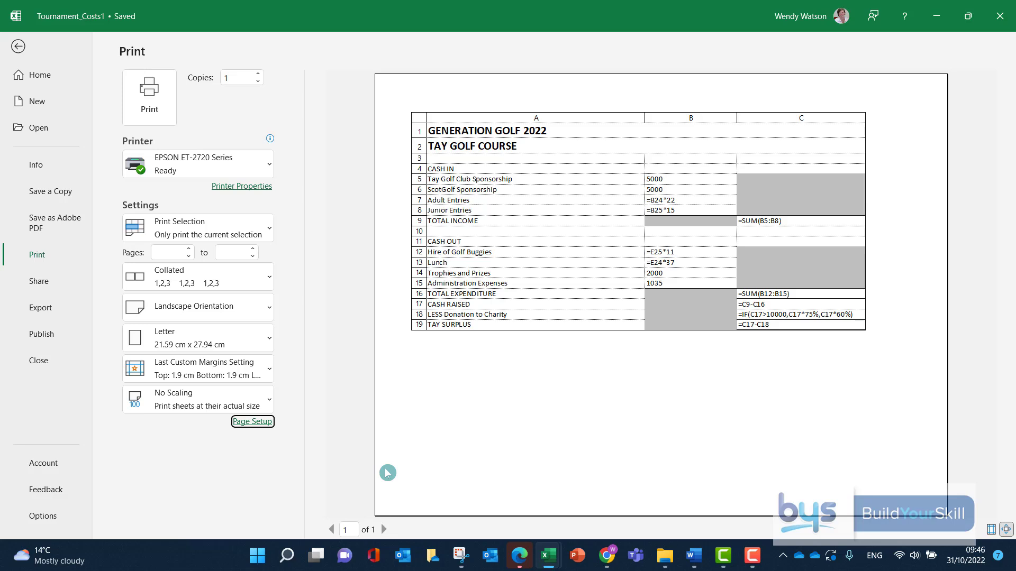
Read the Summary worksheet print requirements in Word, then return to Excel's SUMMARY sheet
key("alt+Tab")
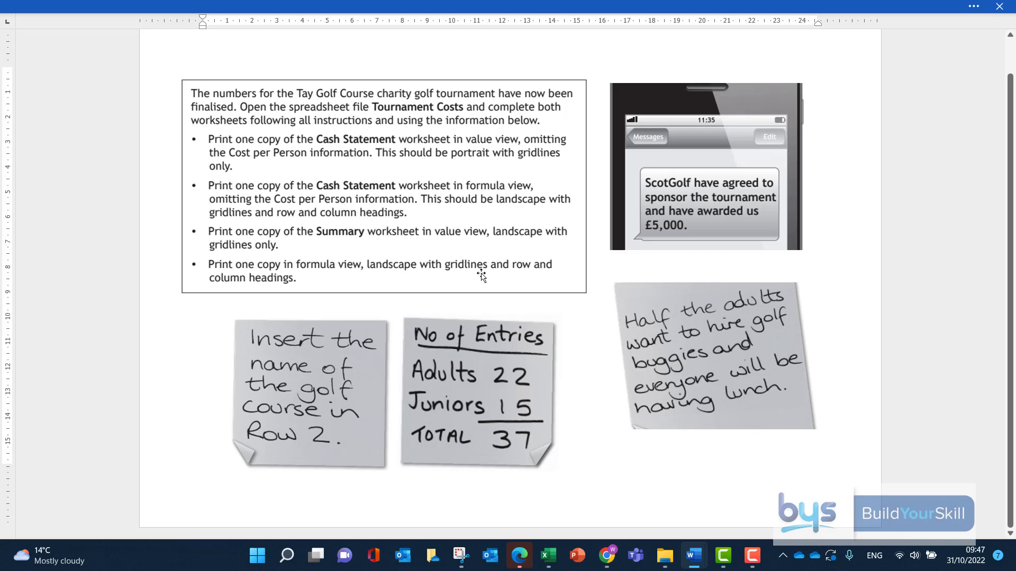
key("alt+Tab")
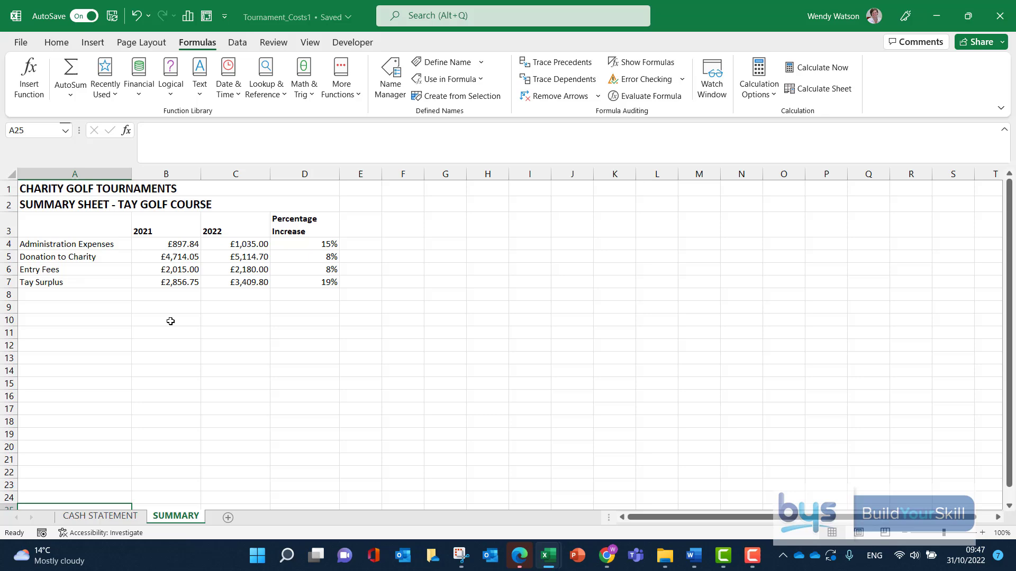
Select the Summary table A1:D7 and set its printout to Landscape Orientation
left_click_drag(90, 192, 265, 279)
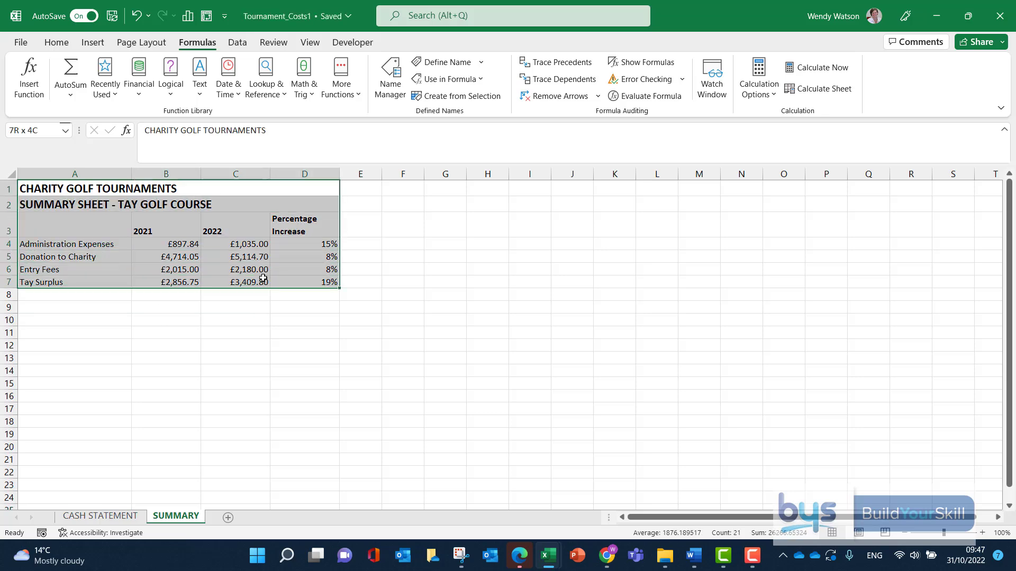
left_click(21, 44)
left_click(28, 257)
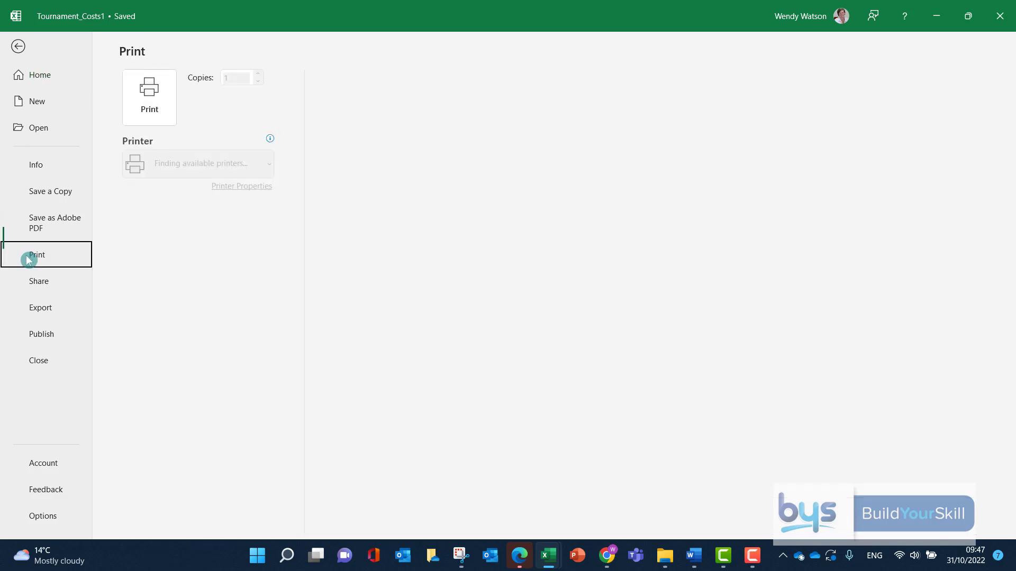
left_click(269, 316)
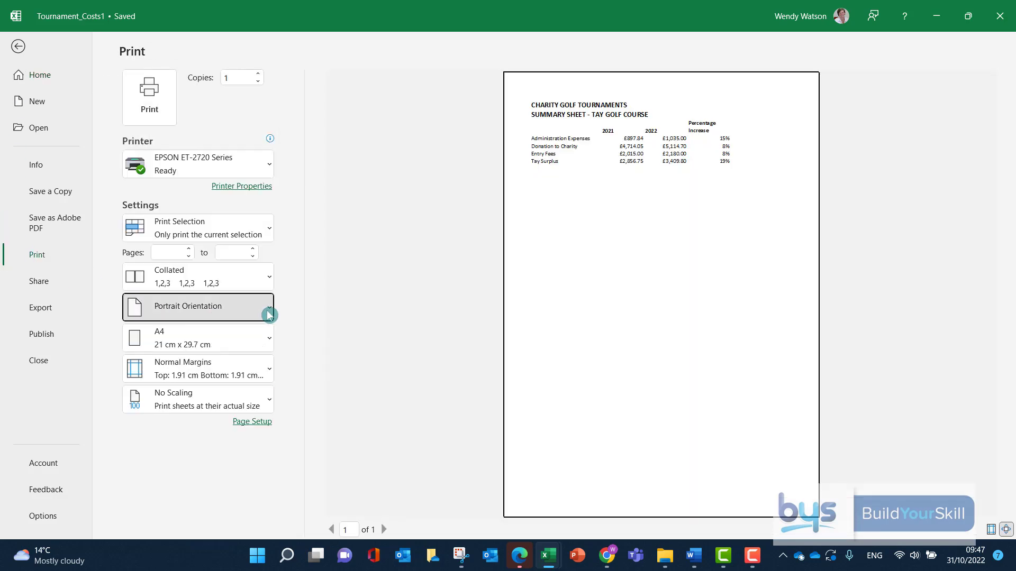
left_click(228, 371)
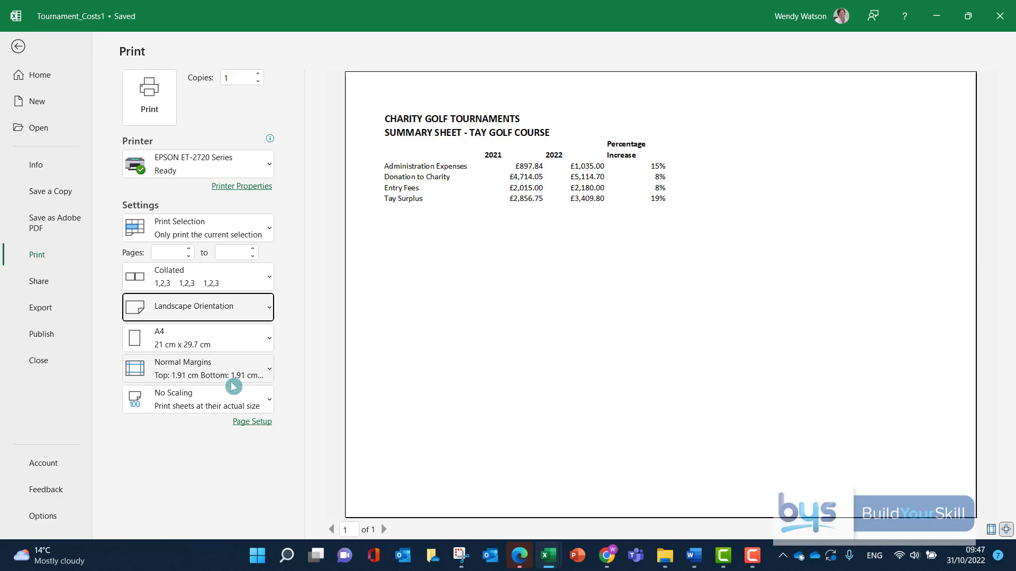
Tick Gridlines in Page Setup's Sheet options so the Summary prints with gridlines only
left_click(258, 421)
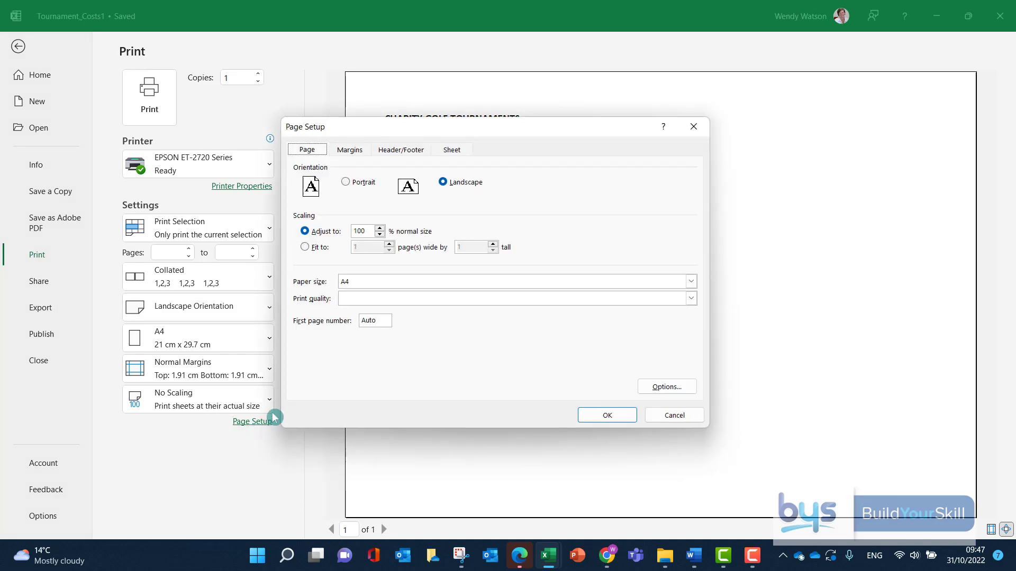
left_click(449, 150)
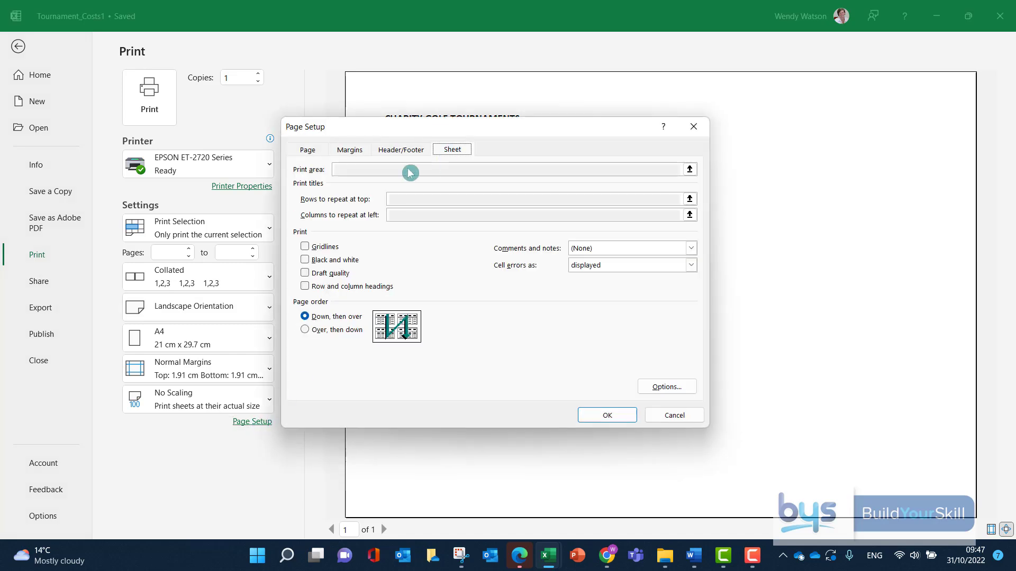
left_click(304, 247)
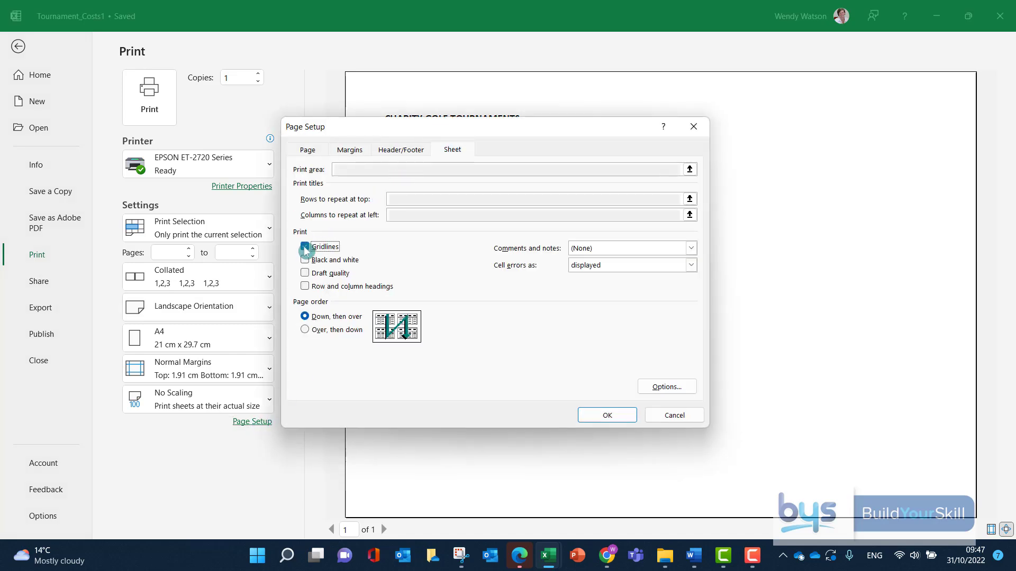
left_click(609, 417)
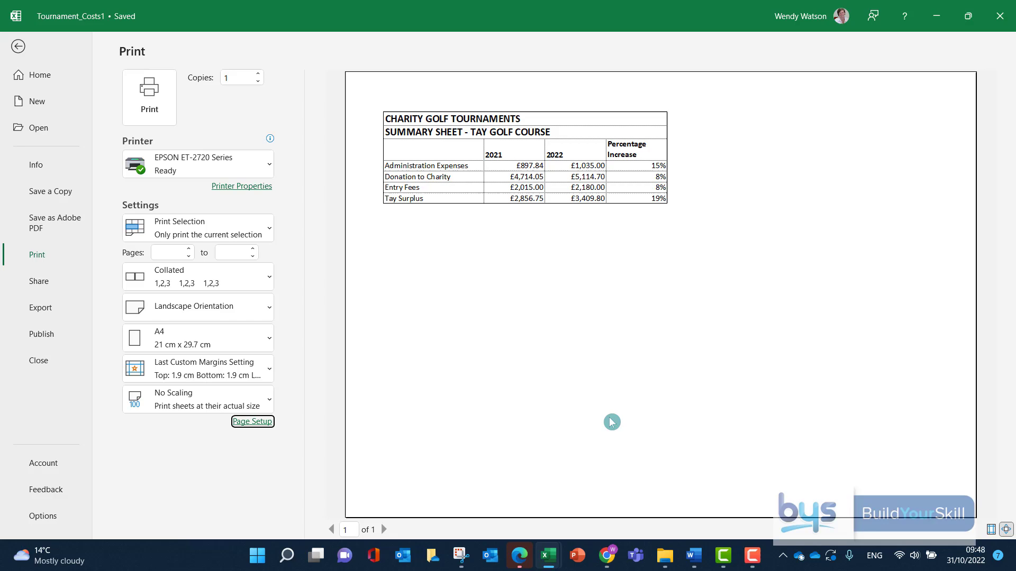
Show the Summary formulas with Ctrl+` and narrow columns B, C and D to fit them
left_click(19, 48)
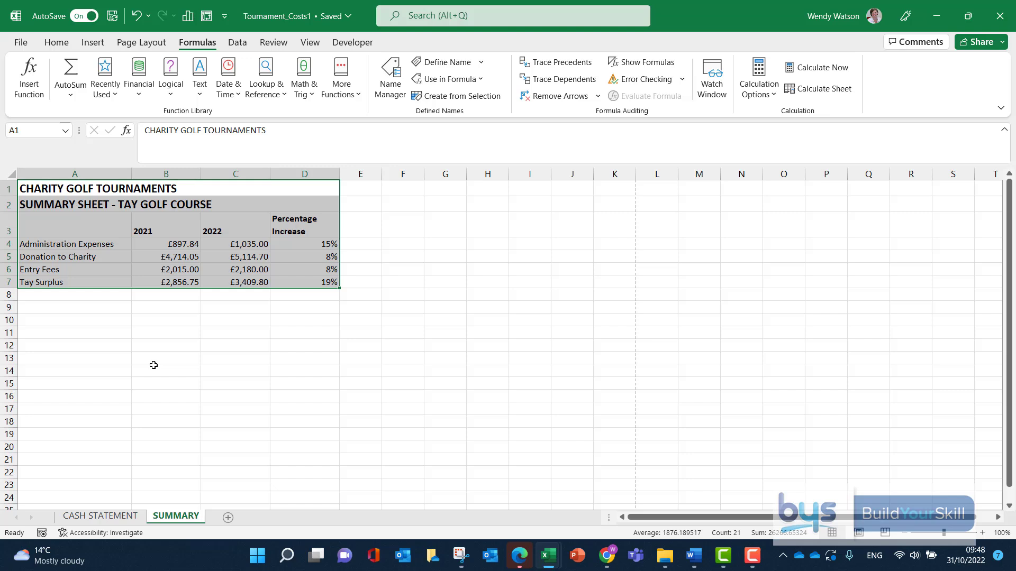
key("ctrl+grave")
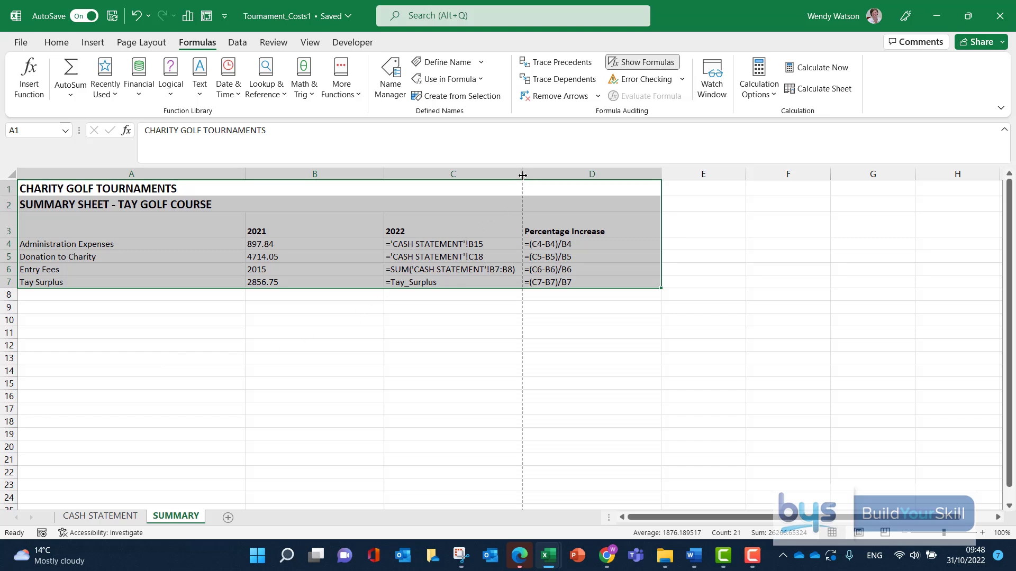
left_click_drag(522, 173, 534, 173)
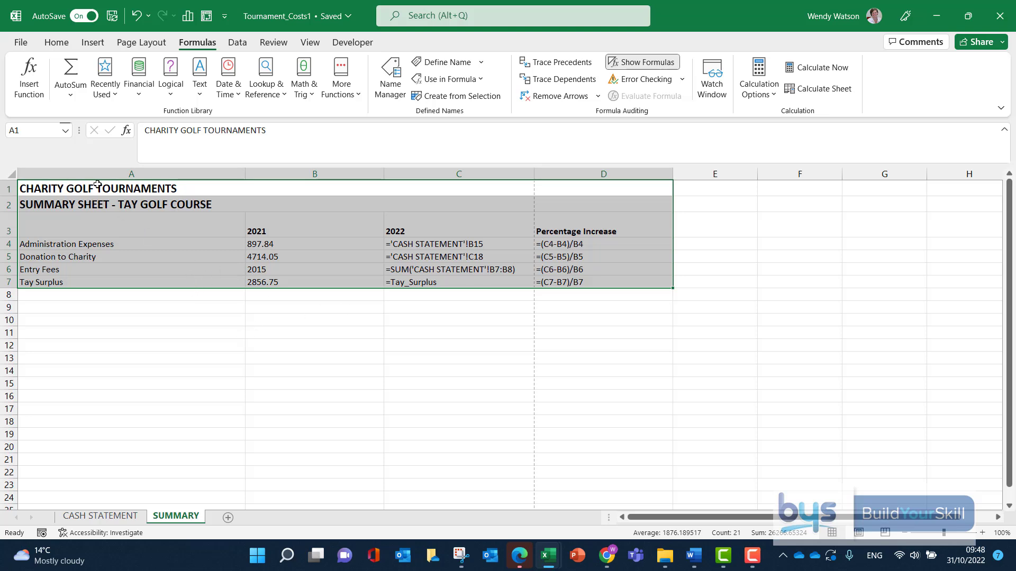
left_click_drag(672, 170, 636, 170)
left_click_drag(532, 170, 523, 171)
left_click_drag(381, 174, 363, 174)
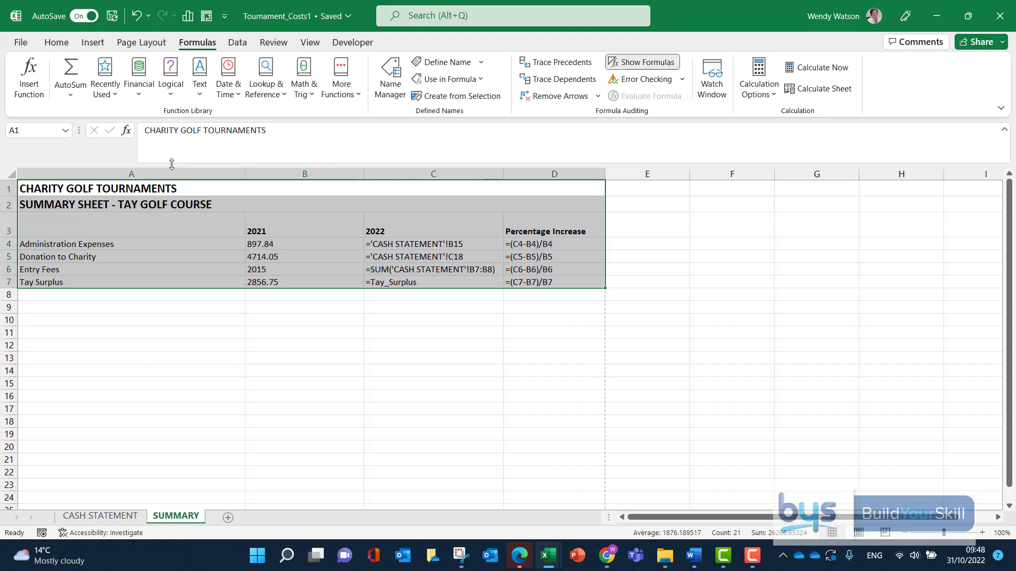
Open the print preview of the Summary formula view and review the scaling options, leaving them unchanged
left_click(15, 47)
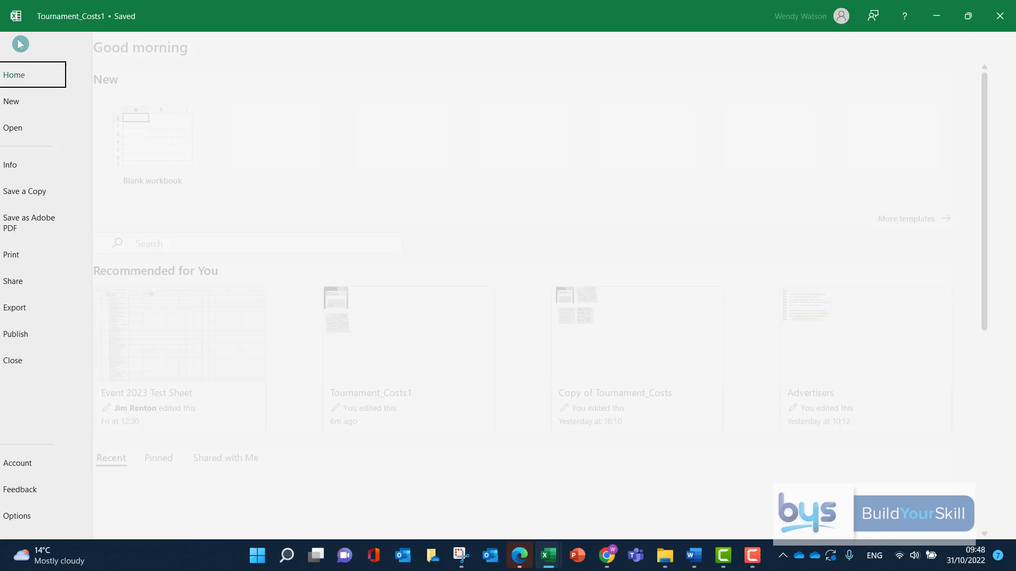
left_click(36, 256)
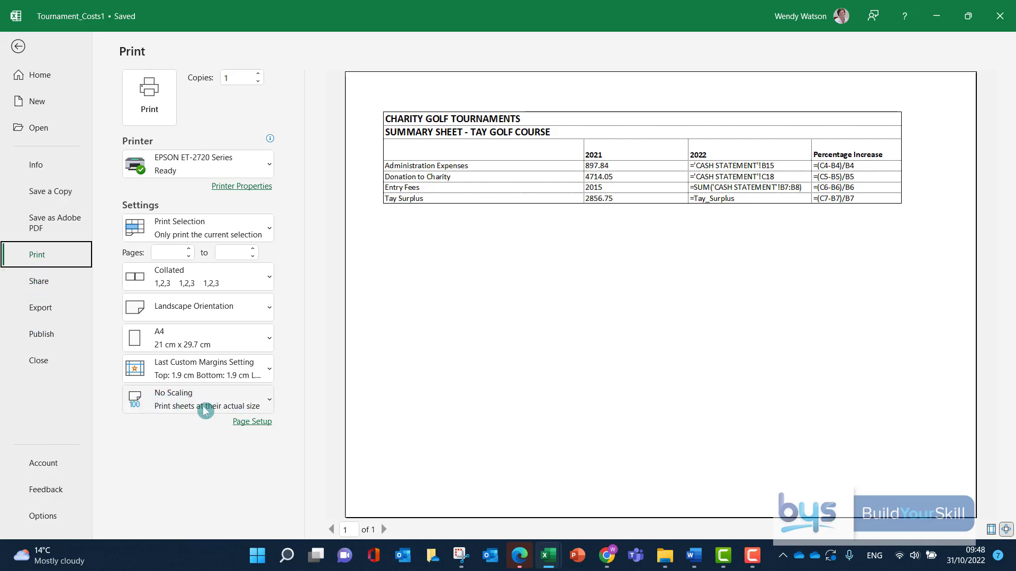
left_click(269, 402)
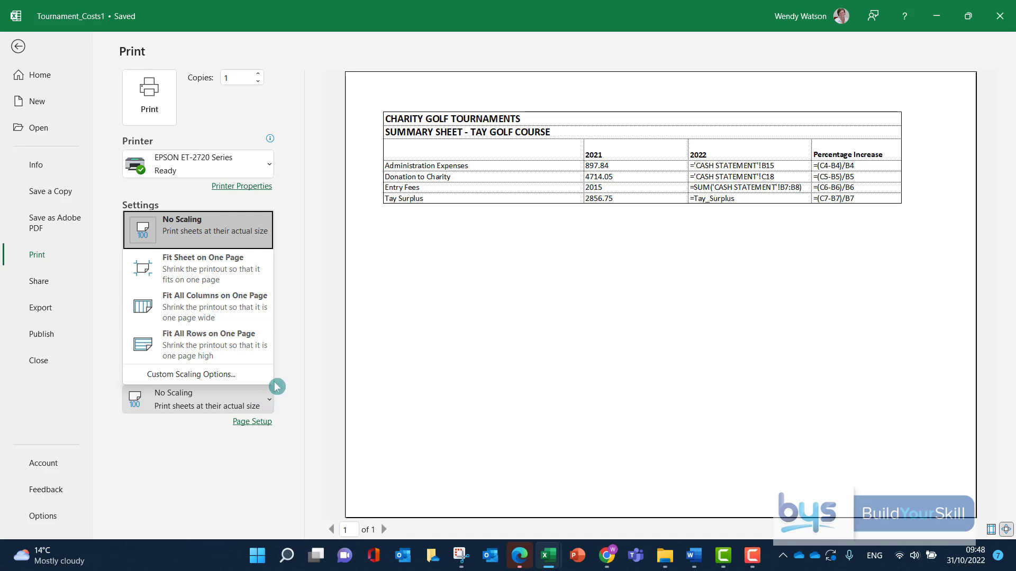
left_click(300, 365)
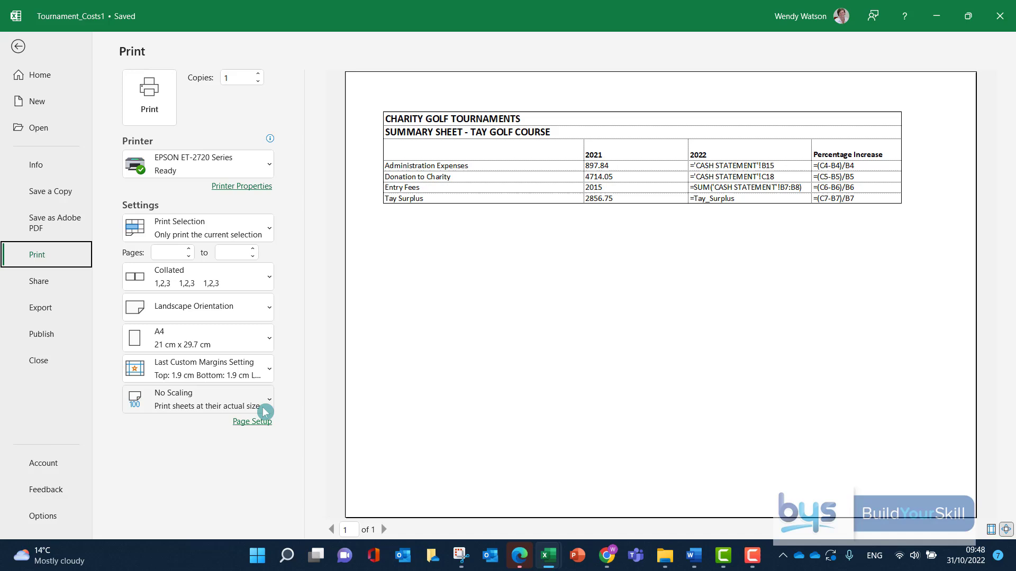
Turn on printing of row and column headings in Page Setup's Sheet options
left_click(253, 422)
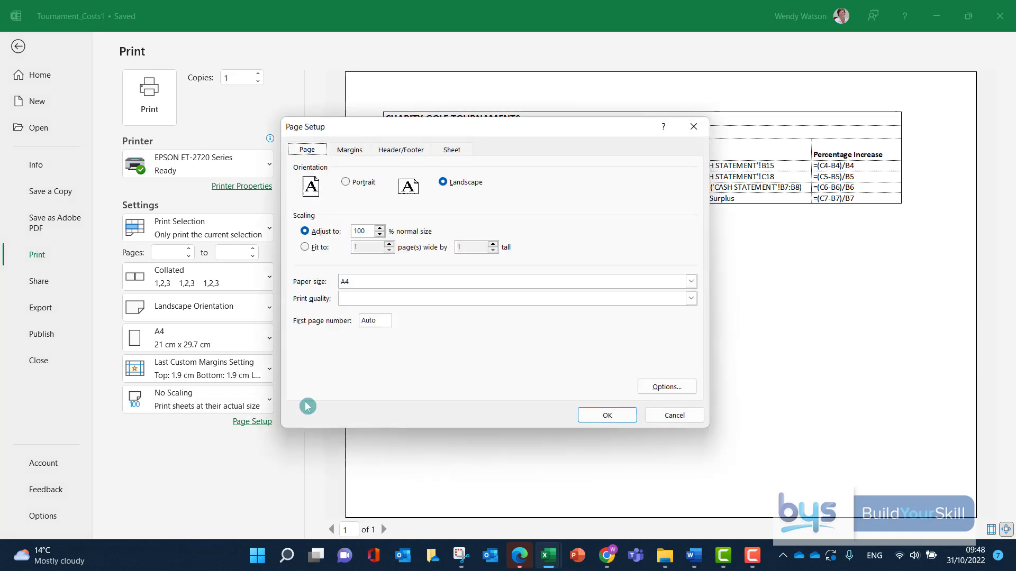
left_click(450, 151)
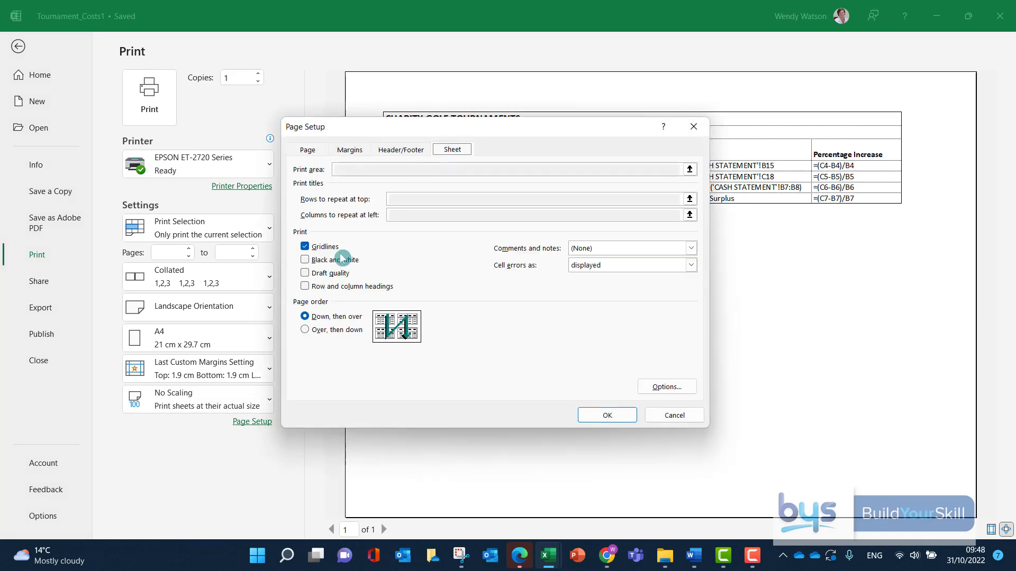
left_click(305, 287)
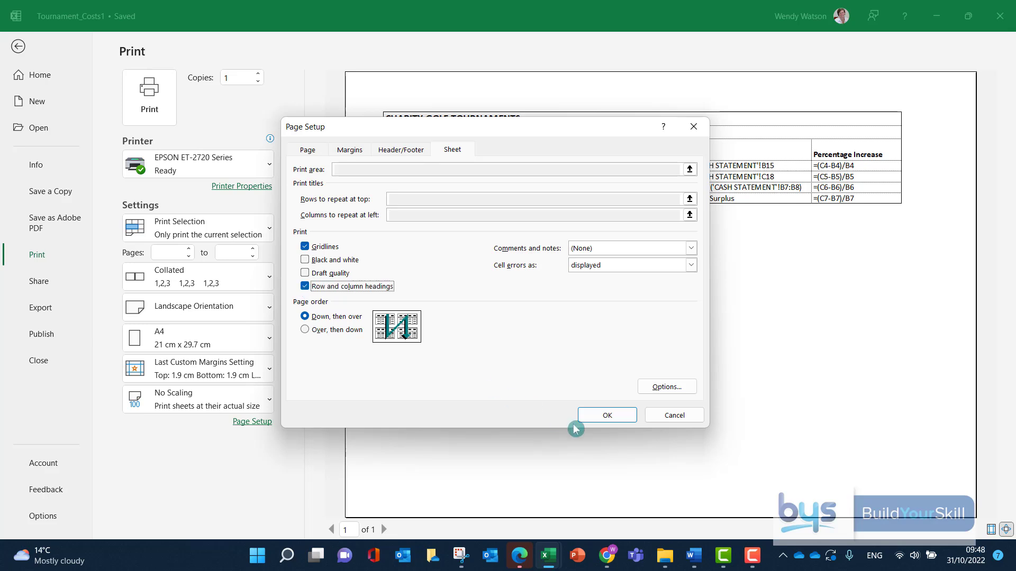
left_click(600, 416)
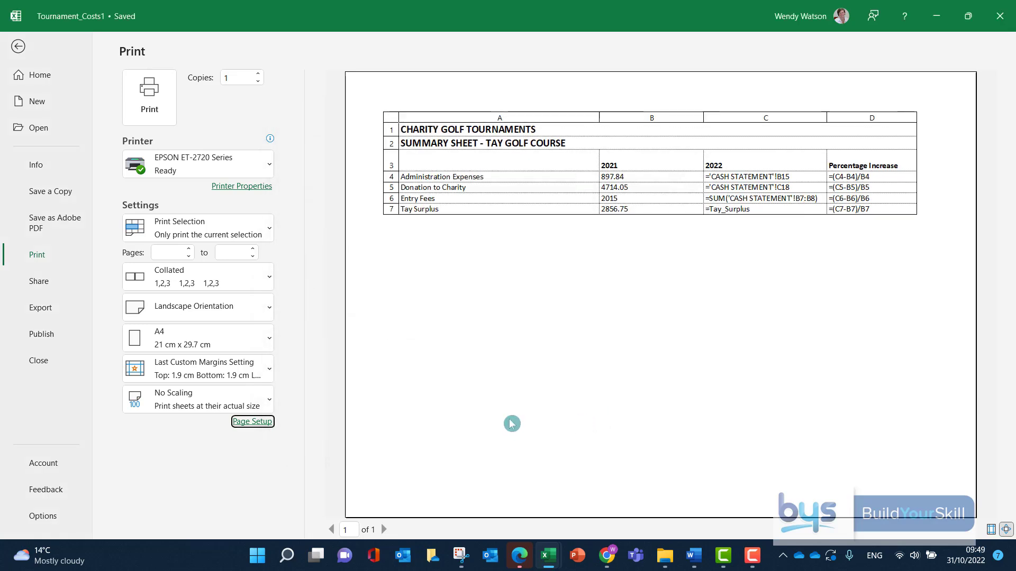